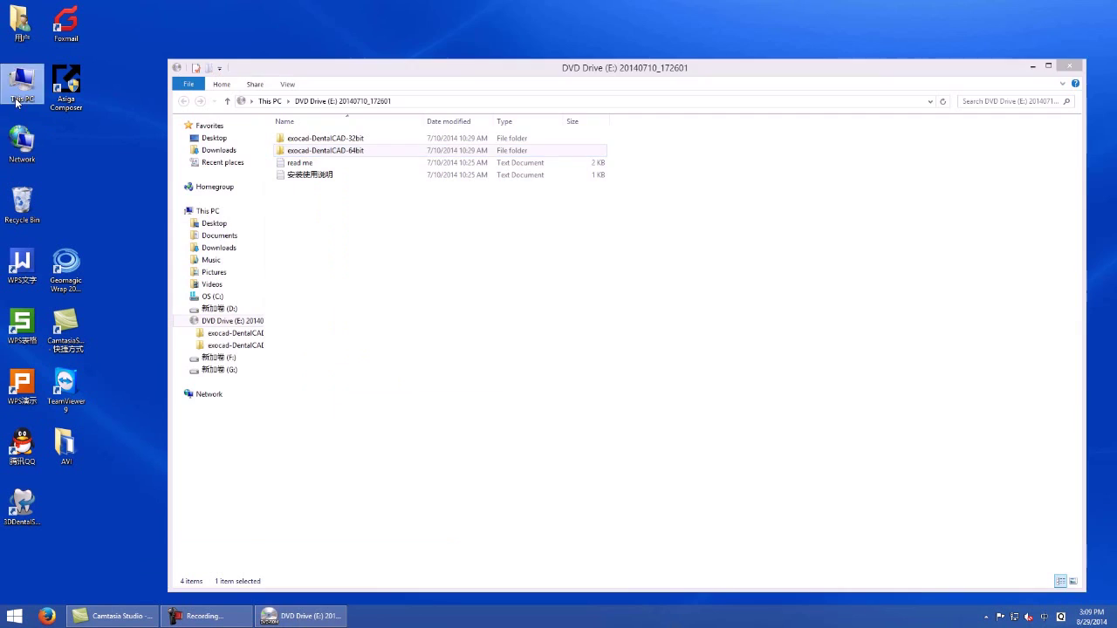
Paste the copied exocad-DentalCAD-64bit folder into the root of drive D:.
{"action": "double_click", "coordinate": [803, 184]}
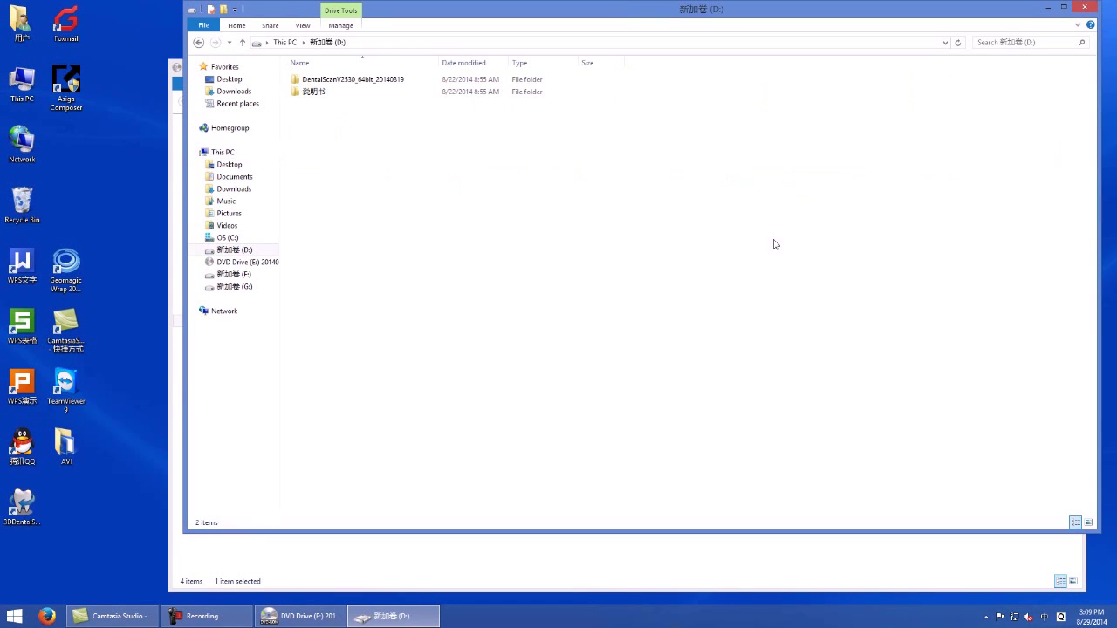
{"action": "right_click", "coordinate": [468, 279]}
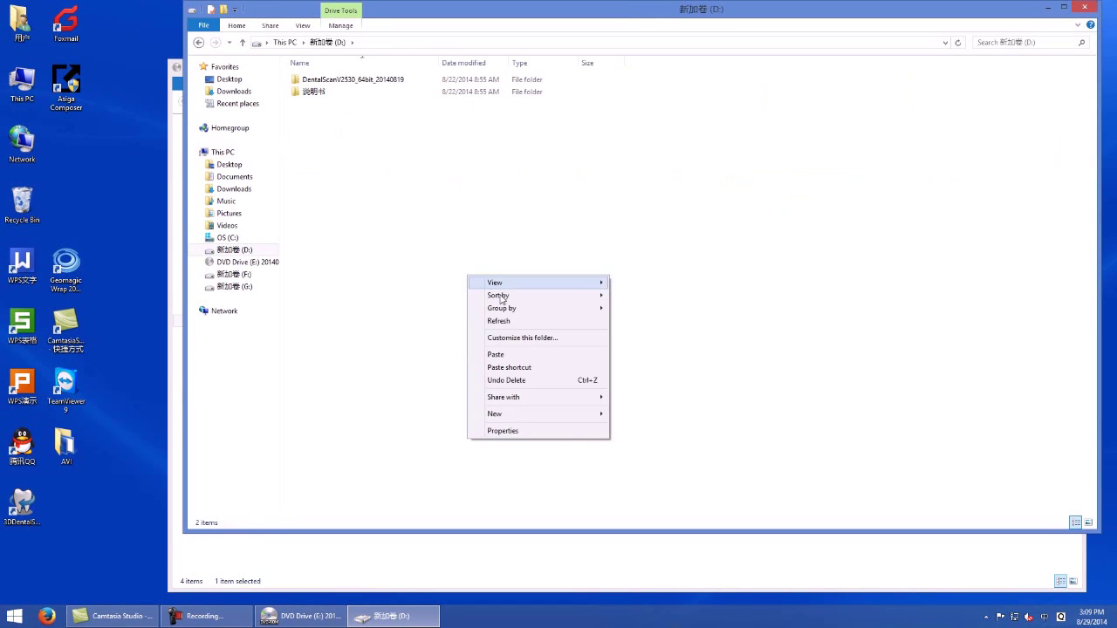
{"action": "left_click", "coordinate": [515, 355]}
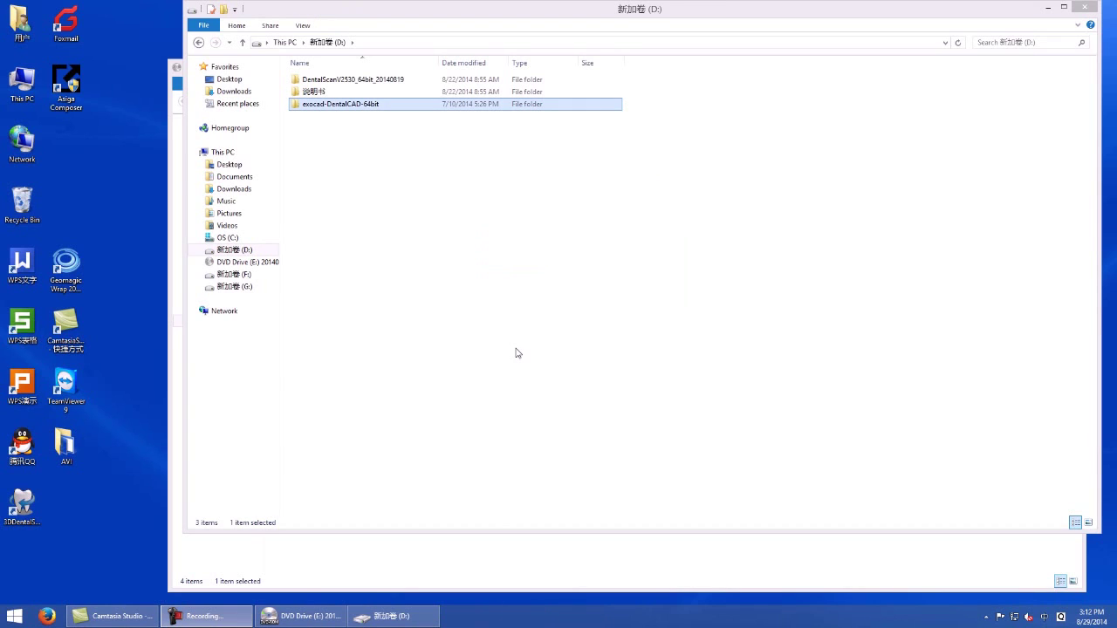
Run setup from the MicrosoftFramework subfolder of exocad-DentalCAD-64bit and complete the repair of DentalCADAppSetup.
{"action": "double_click", "coordinate": [401, 105]}
{"action": "left_click", "coordinate": [372, 119]}
{"action": "double_click", "coordinate": [373, 120]}
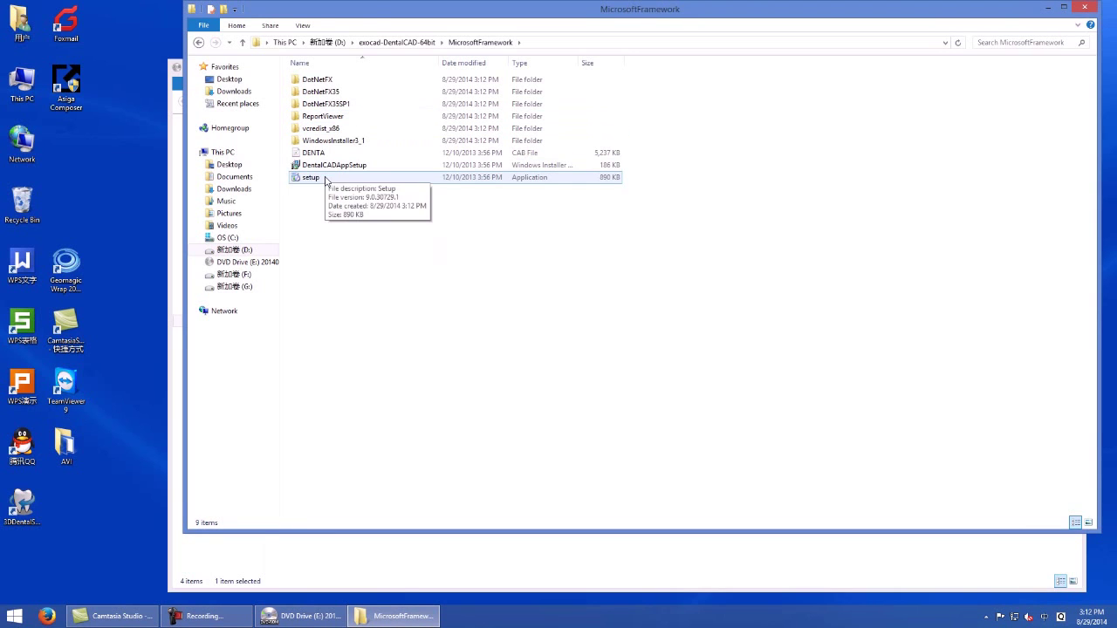
{"action": "left_click", "coordinate": [326, 179]}
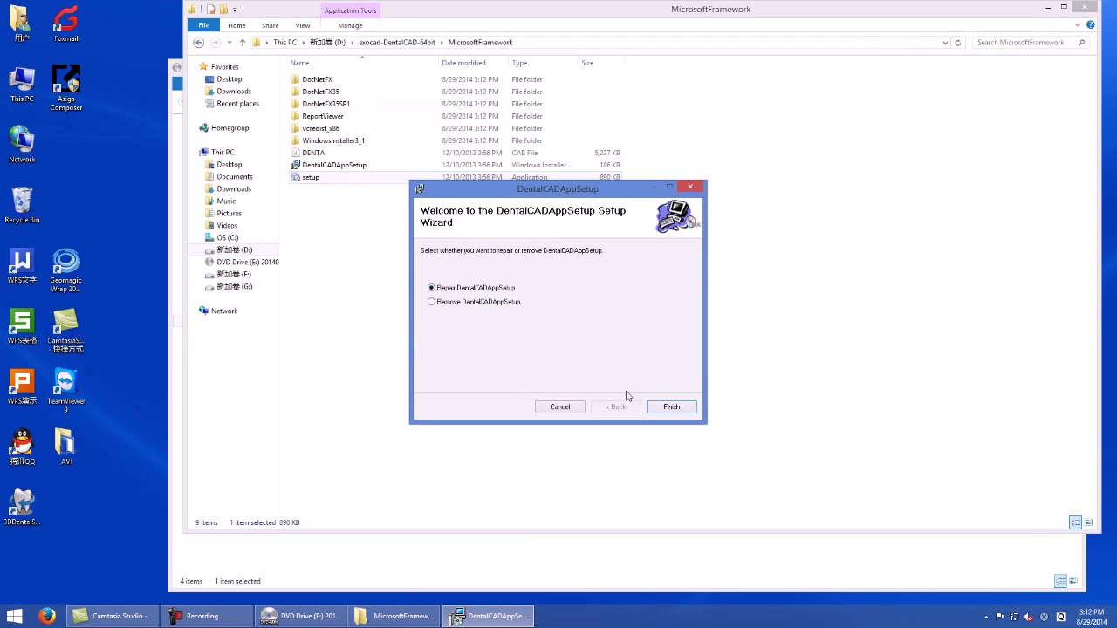
{"action": "left_click", "coordinate": [663, 412]}
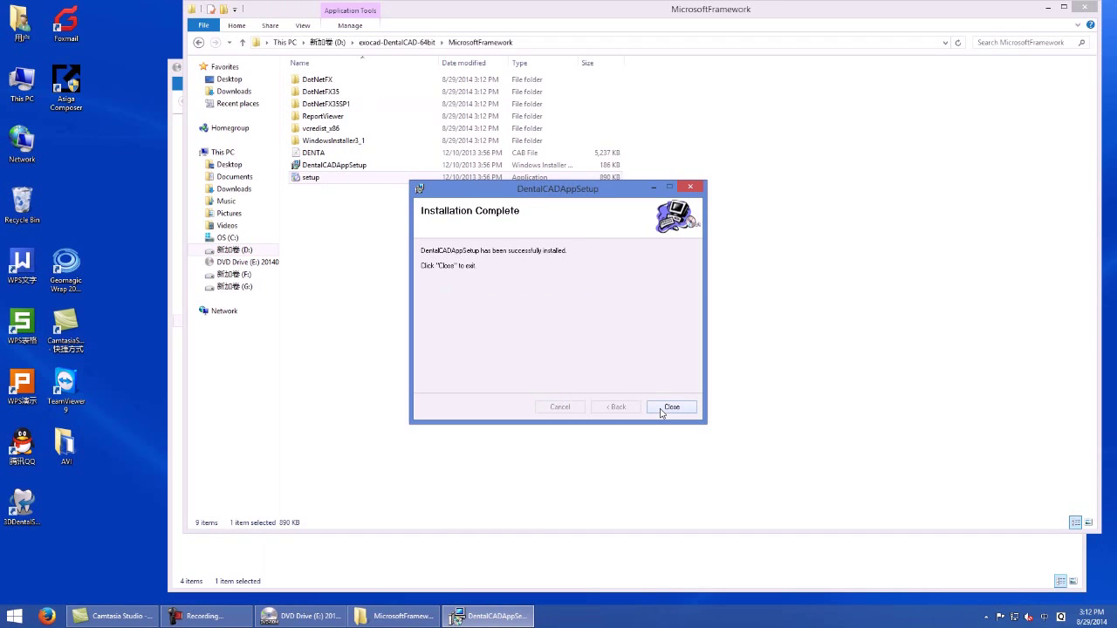
{"action": "left_click", "coordinate": [671, 407]}
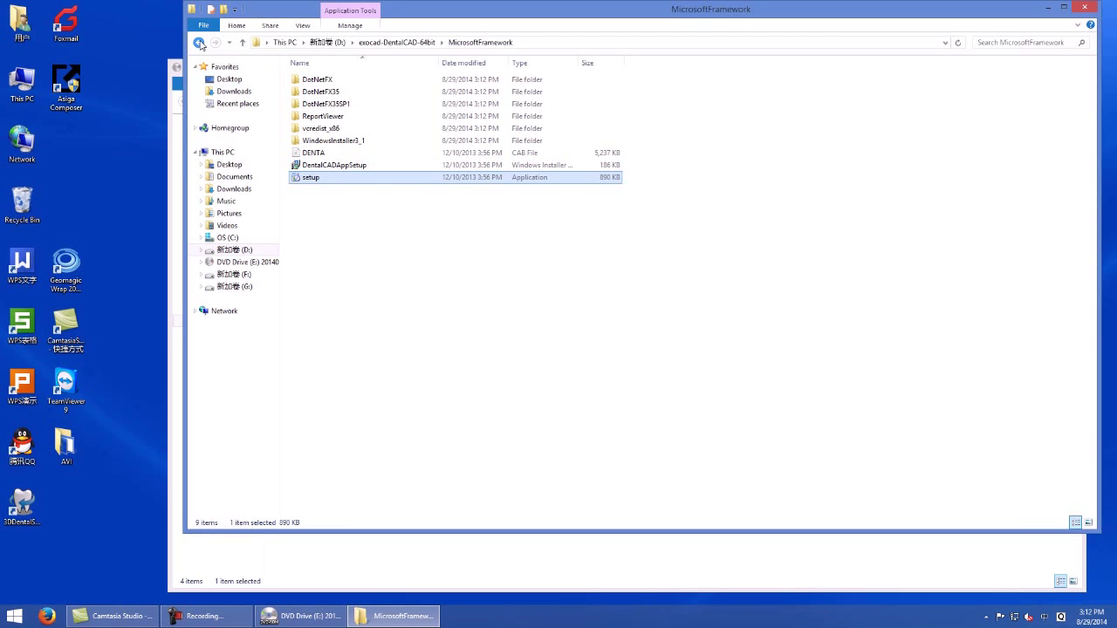
Install exocadFramework2014 from the exocad-DentalCAD-64bit folder and finish its setup wizard.
{"action": "left_click", "coordinate": [199, 43]}
{"action": "left_click", "coordinate": [337, 131]}
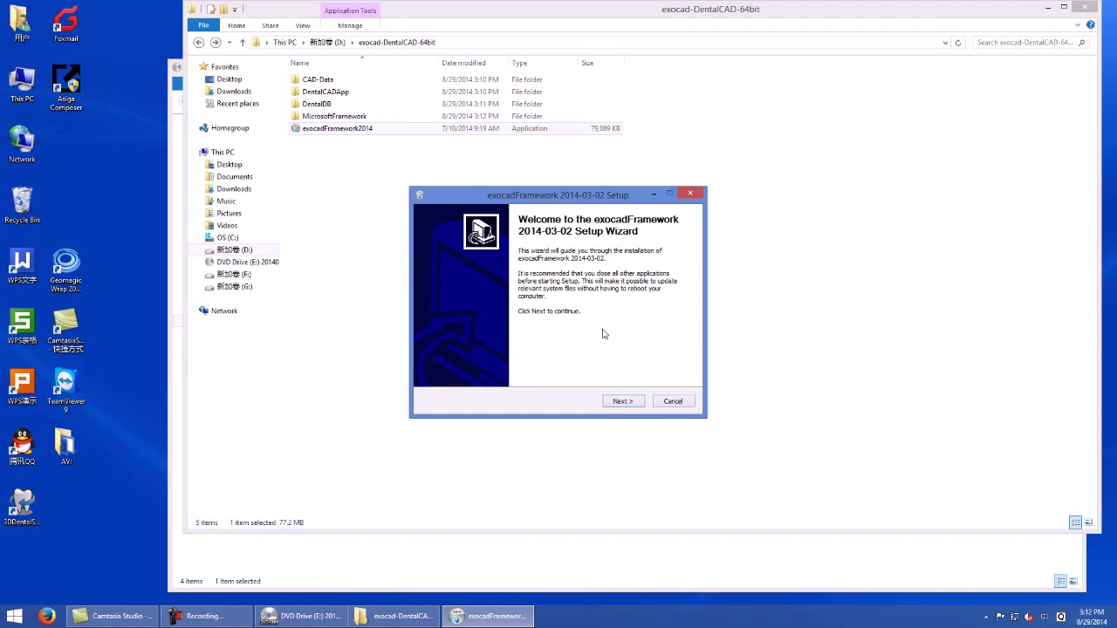
{"action": "left_click", "coordinate": [625, 401]}
{"action": "left_click", "coordinate": [623, 404]}
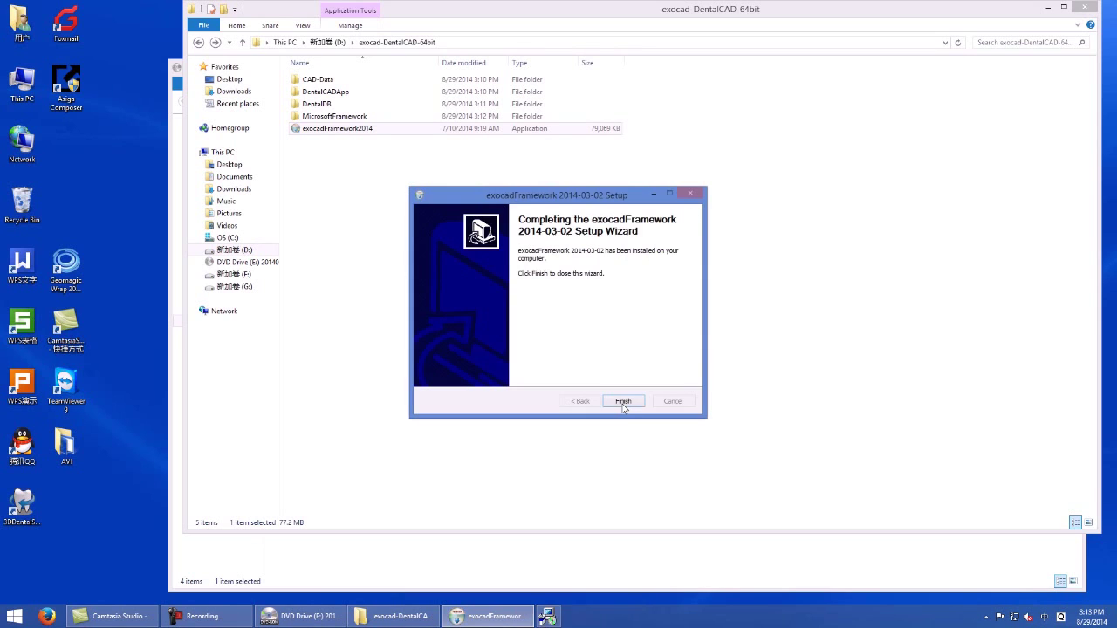
{"action": "left_click", "coordinate": [623, 403]}
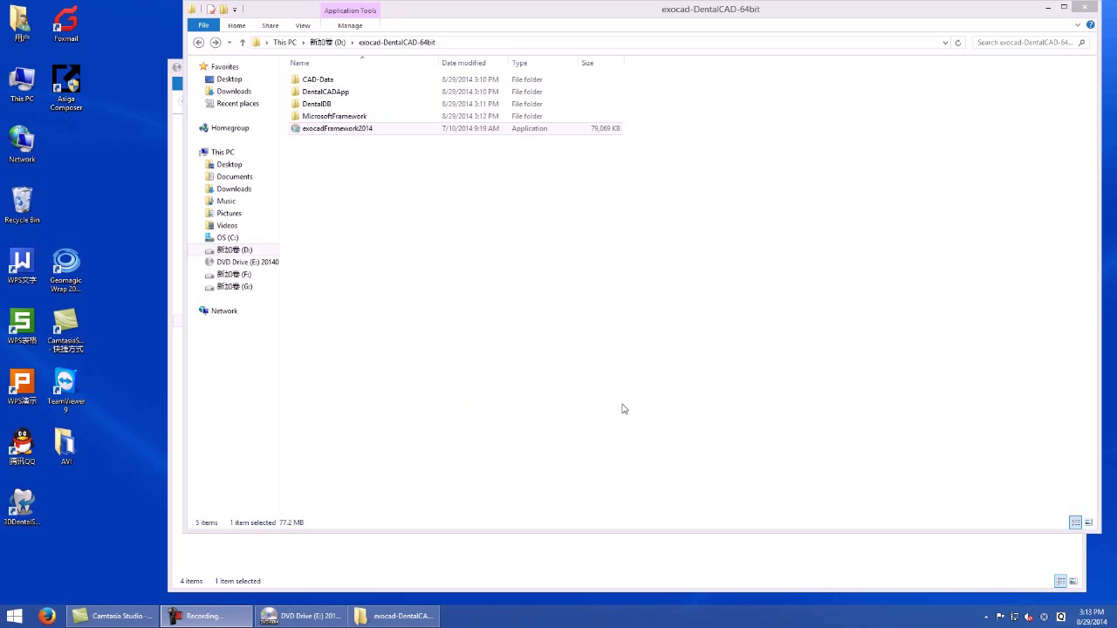
Create a desktop shortcut for the DentalDB application located in the DentalDB\bin folder.
{"action": "double_click", "coordinate": [317, 105]}
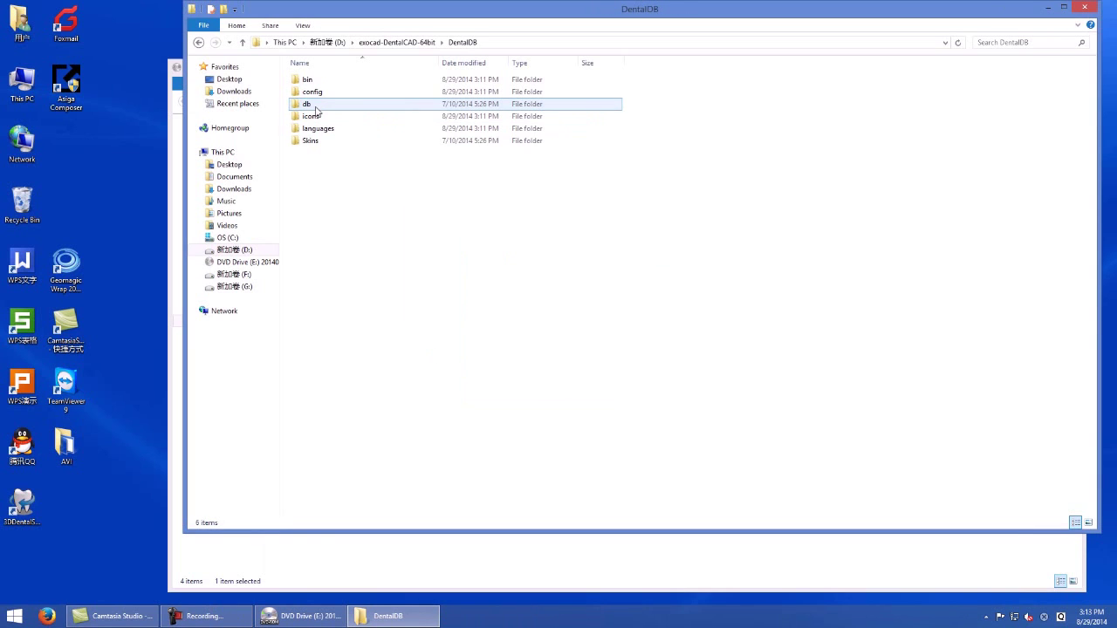
{"action": "double_click", "coordinate": [314, 82]}
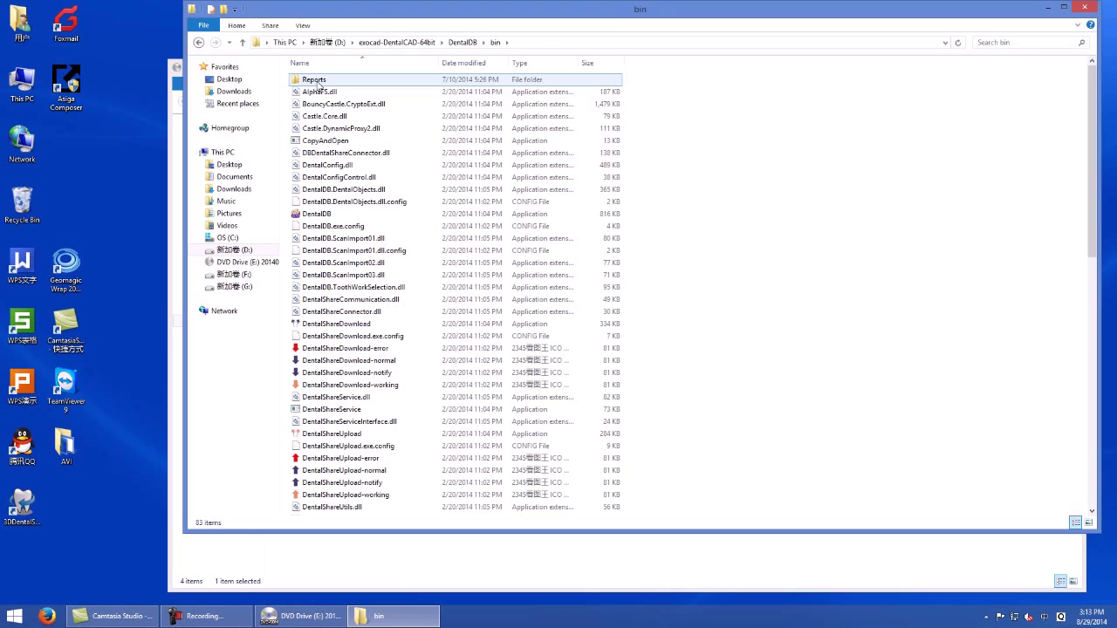
{"action": "left_click", "coordinate": [311, 219]}
{"action": "right_click", "coordinate": [312, 217]}
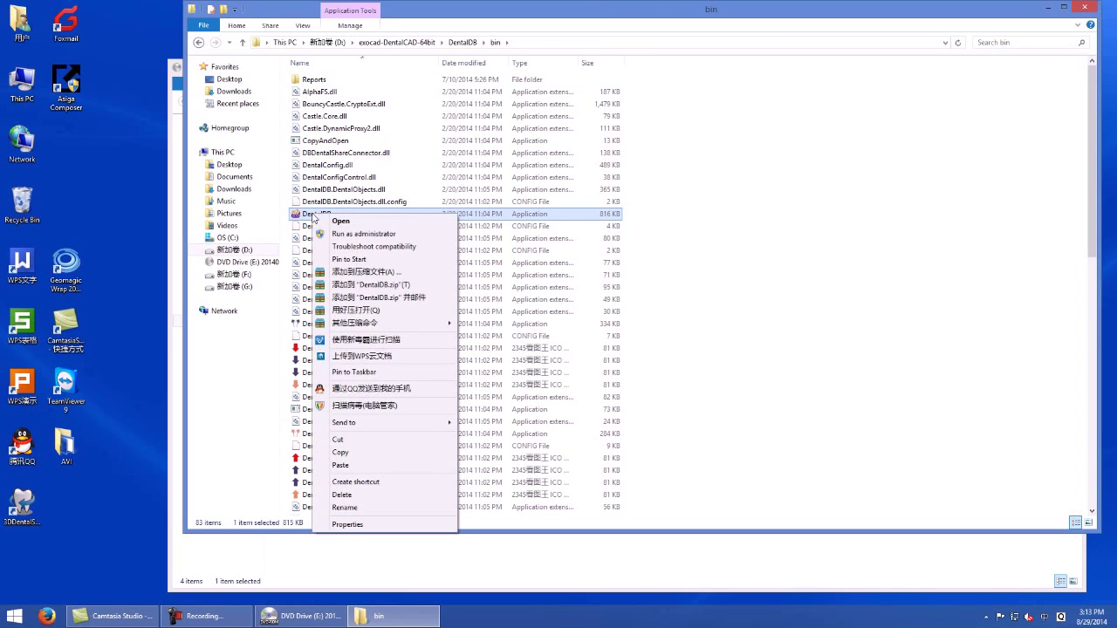
{"action": "mouse_move", "coordinate": [391, 423]}
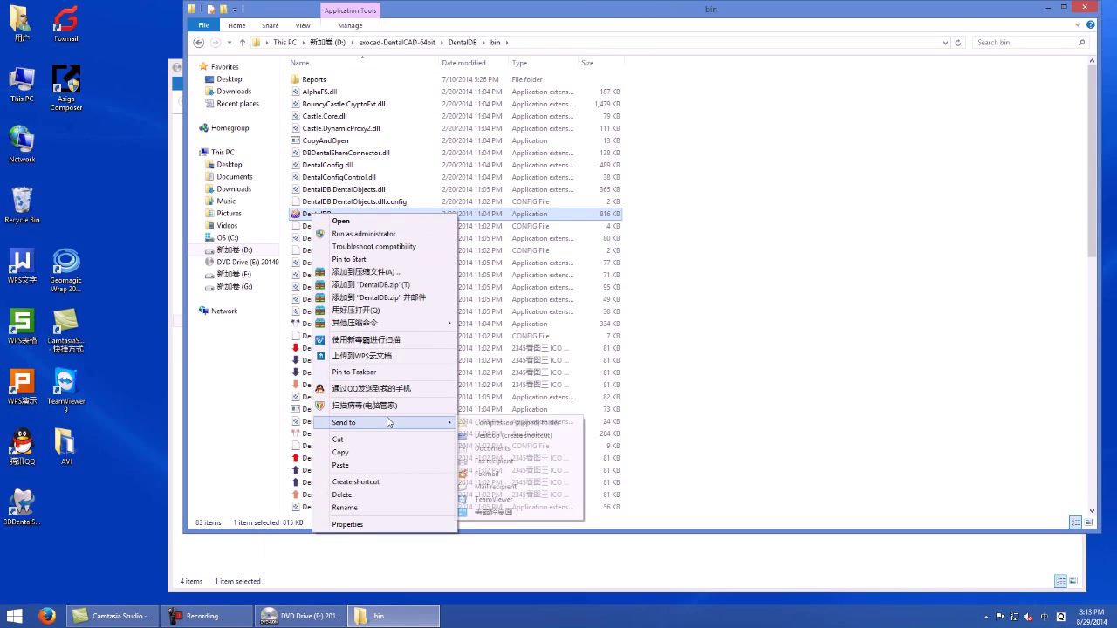
{"action": "left_click", "coordinate": [490, 436]}
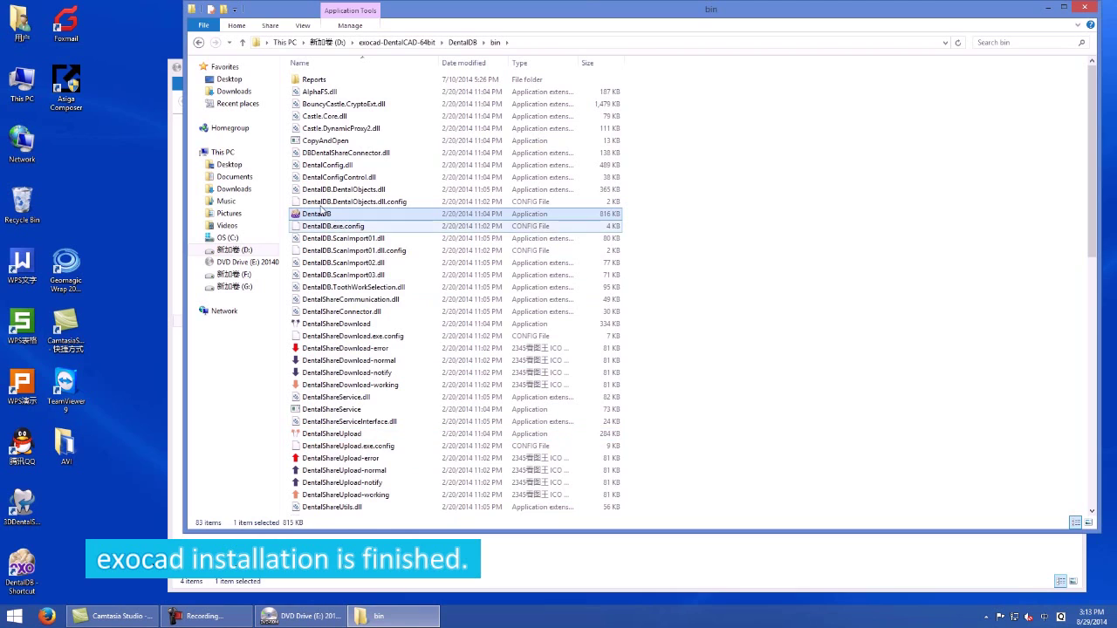
Open the file location of the 3DDentalScan desktop shortcut and launch ScannerBinder from that folder.
{"action": "left_click", "coordinate": [199, 43]}
{"action": "left_click", "coordinate": [199, 43]}
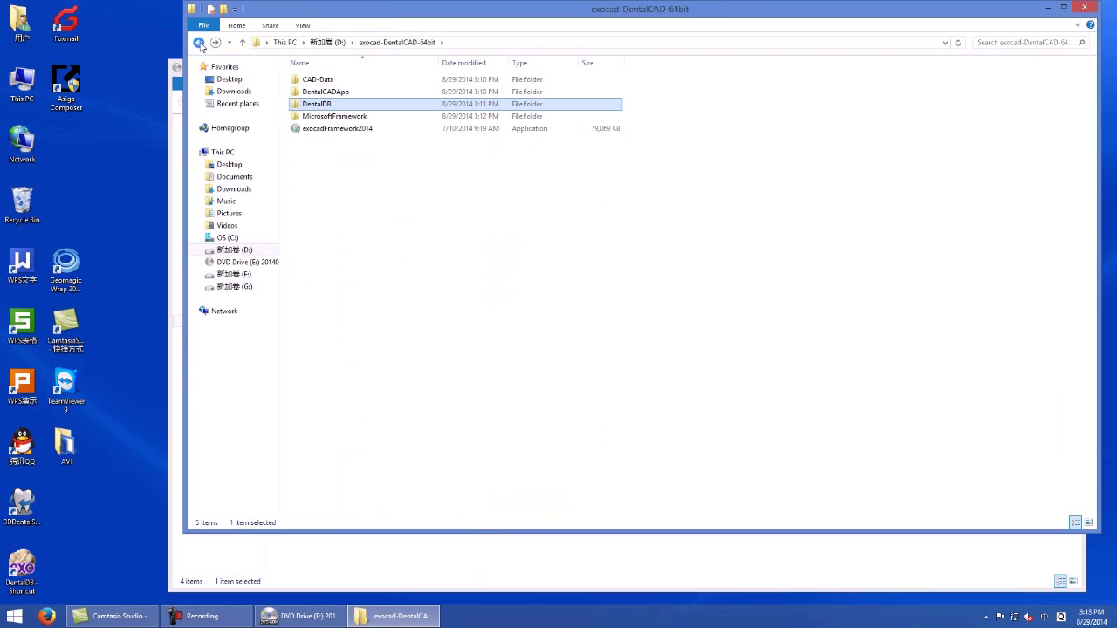
{"action": "left_click", "coordinate": [199, 42]}
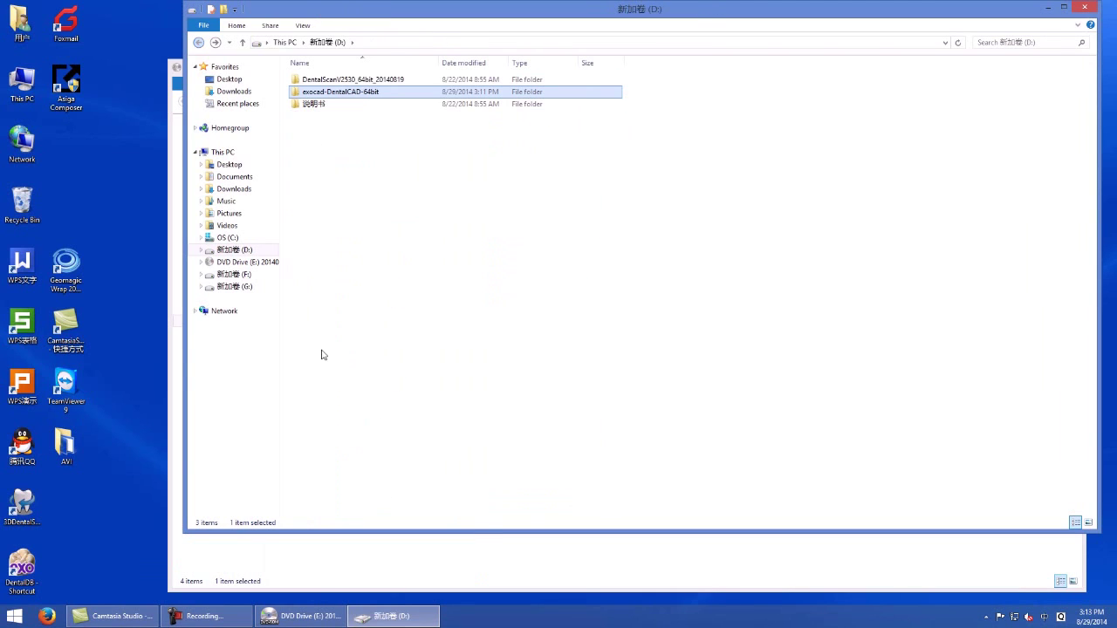
{"action": "right_click", "coordinate": [28, 513]}
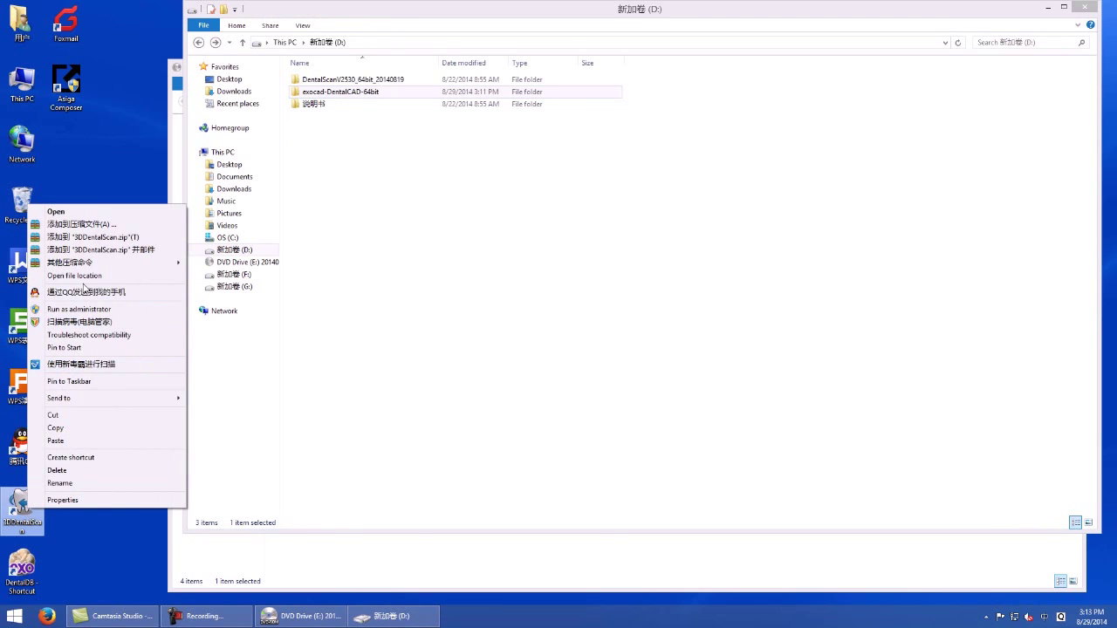
{"action": "left_click", "coordinate": [77, 275]}
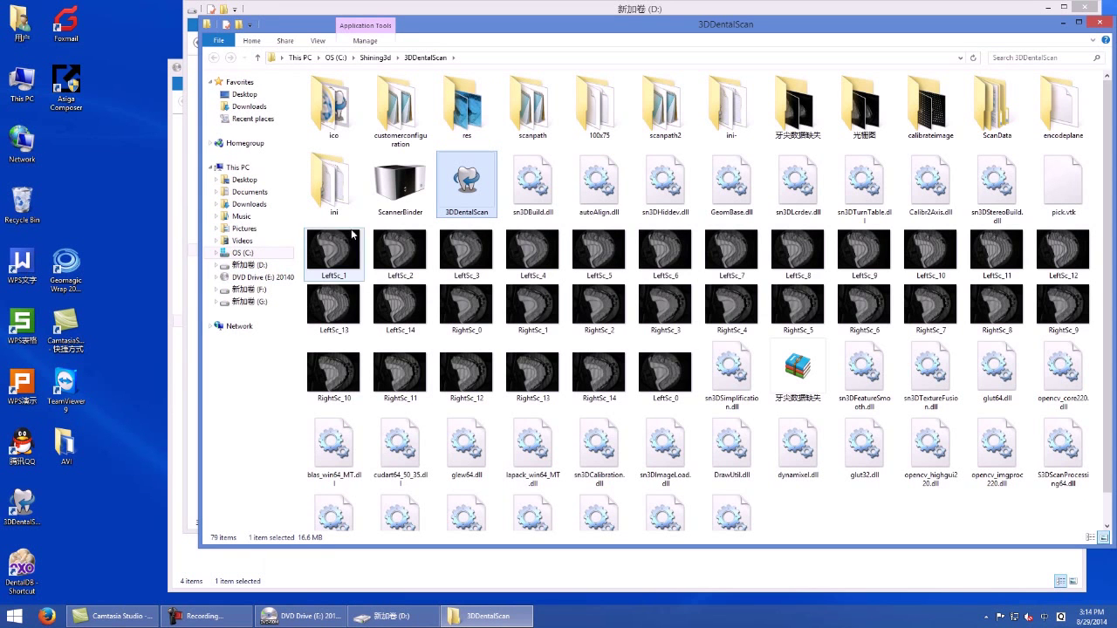
{"action": "left_click", "coordinate": [402, 196]}
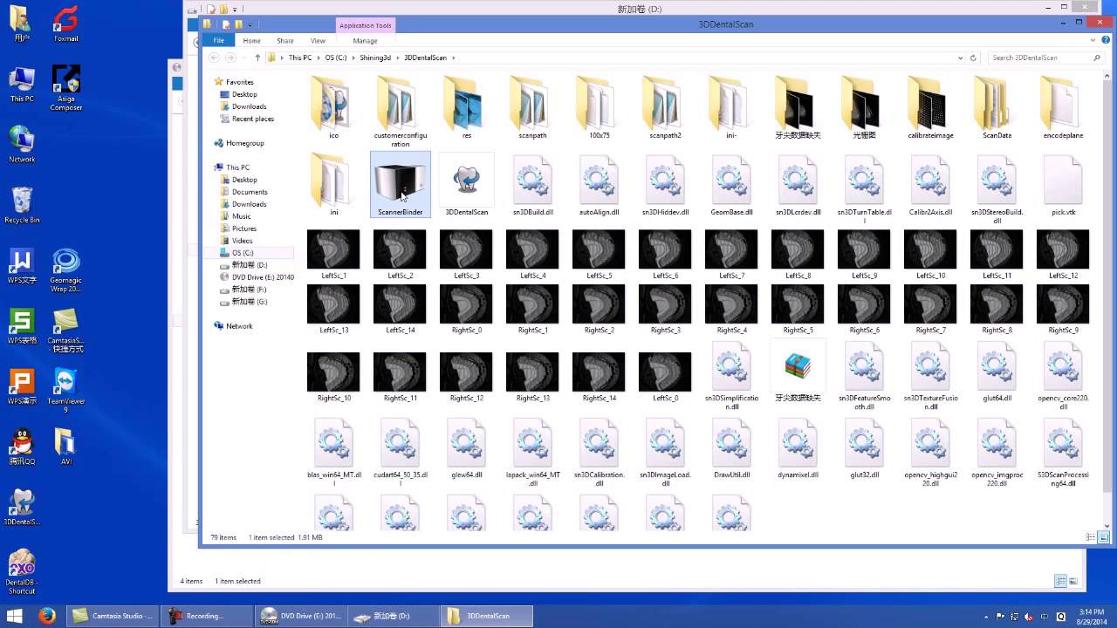
{"action": "double_click", "coordinate": [404, 196]}
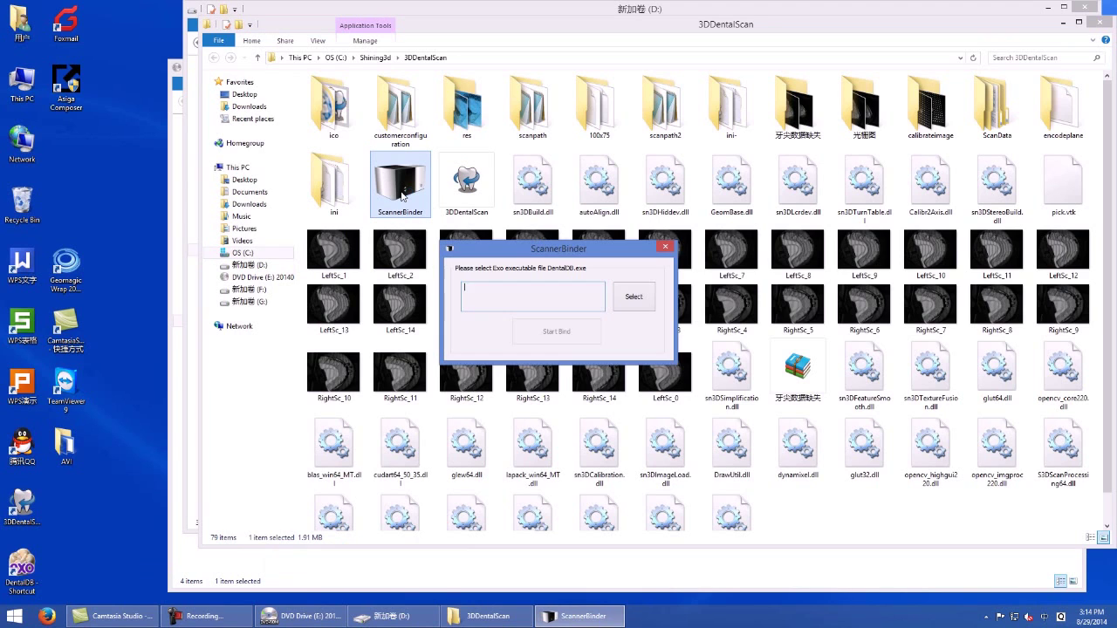
Choose D:\exocad-DentalCAD-64bit\DentalDB\bin\DentalDB.exe as the Exo executable in ScannerBinder.
{"action": "left_click", "coordinate": [634, 298]}
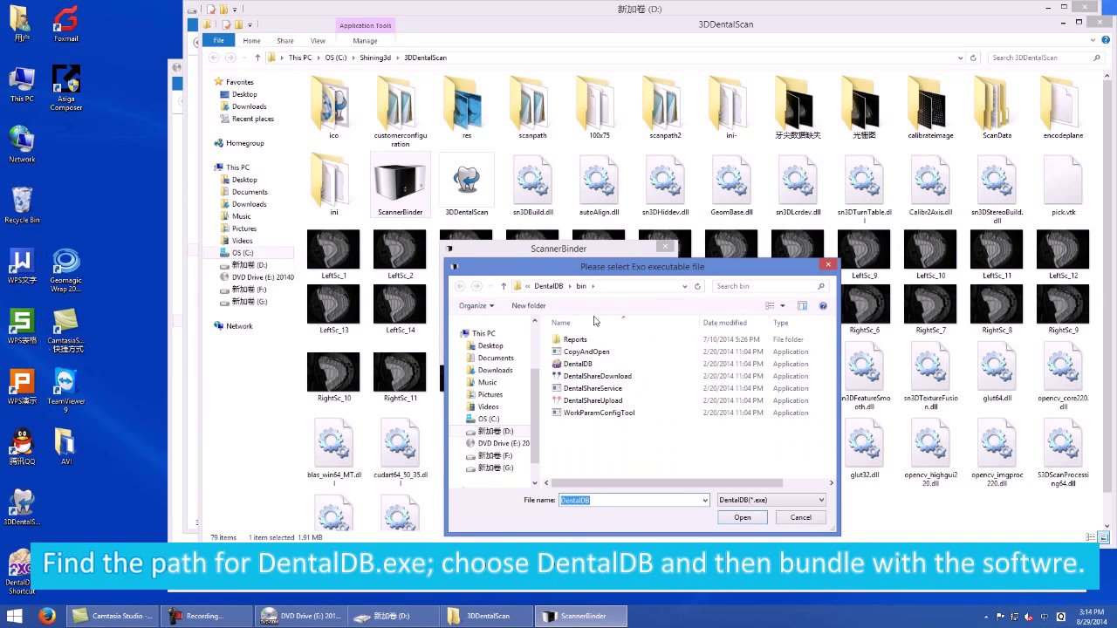
{"action": "left_click", "coordinate": [495, 431]}
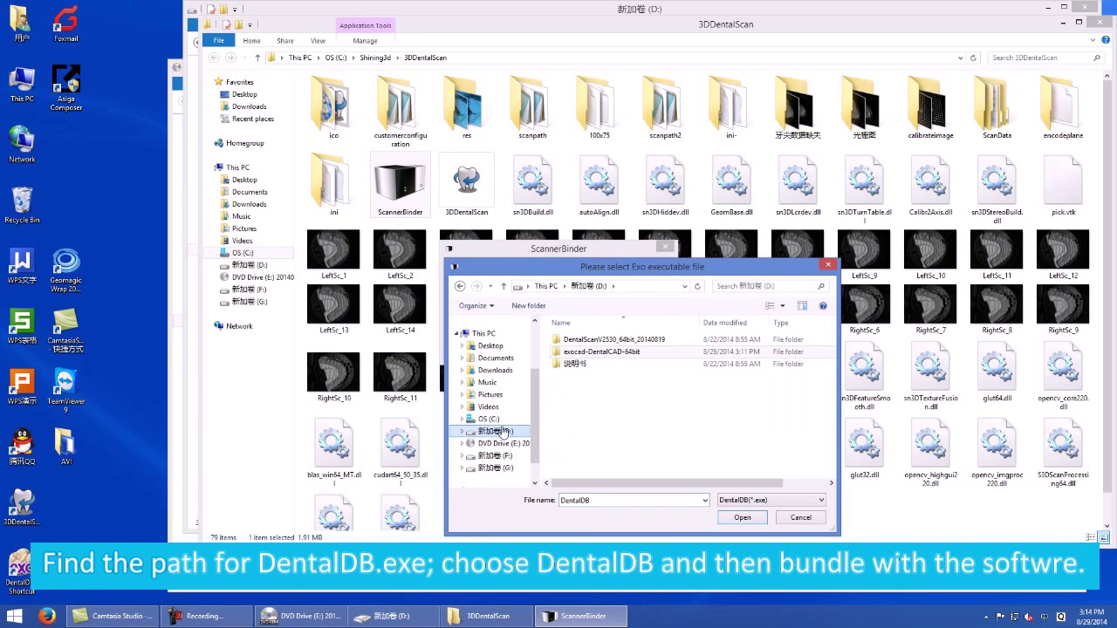
{"action": "double_click", "coordinate": [622, 352]}
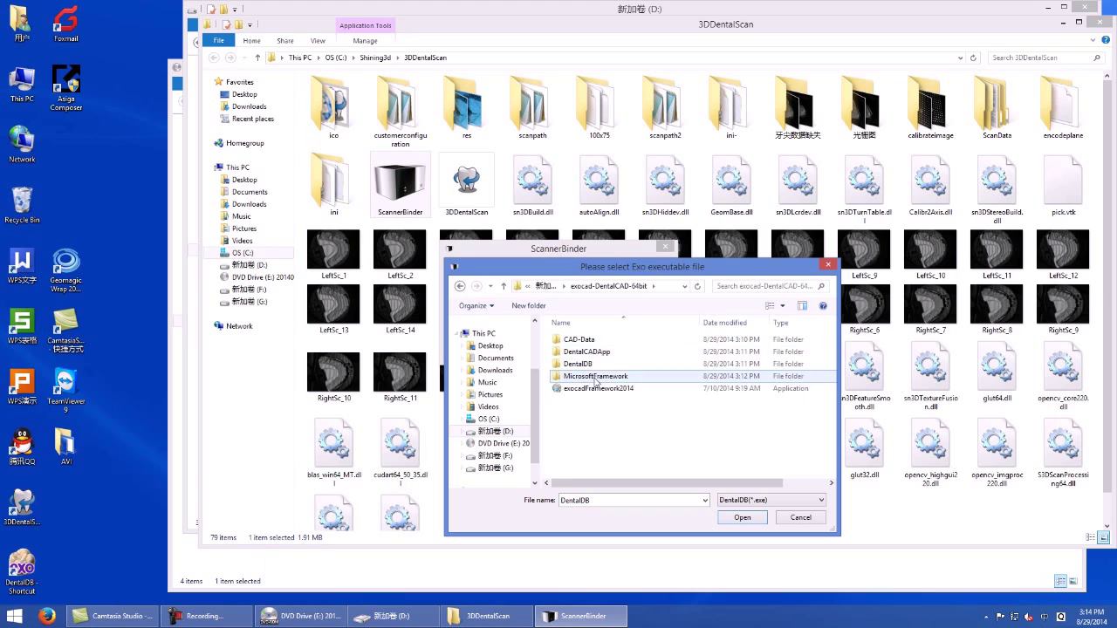
{"action": "double_click", "coordinate": [587, 363]}
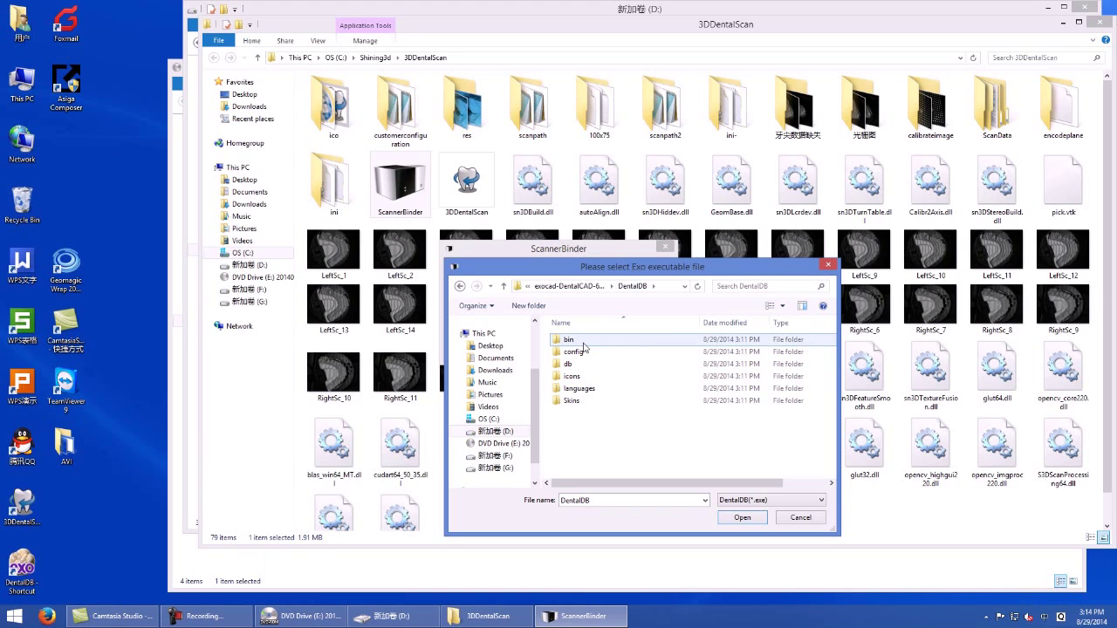
{"action": "double_click", "coordinate": [583, 342]}
{"action": "left_click", "coordinate": [577, 364]}
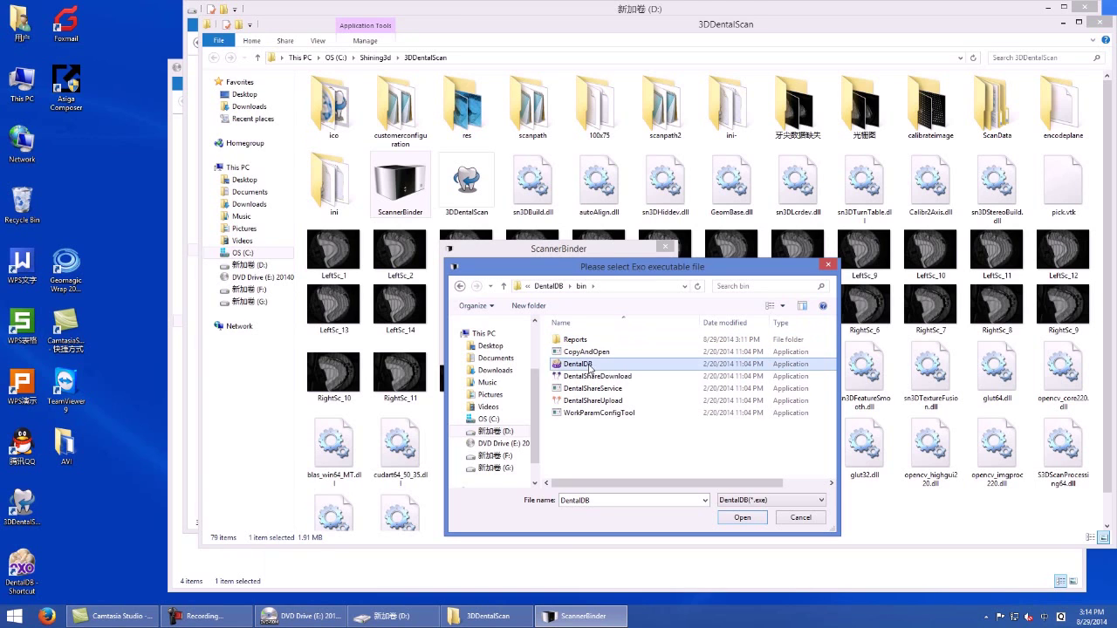
{"action": "left_click", "coordinate": [743, 520]}
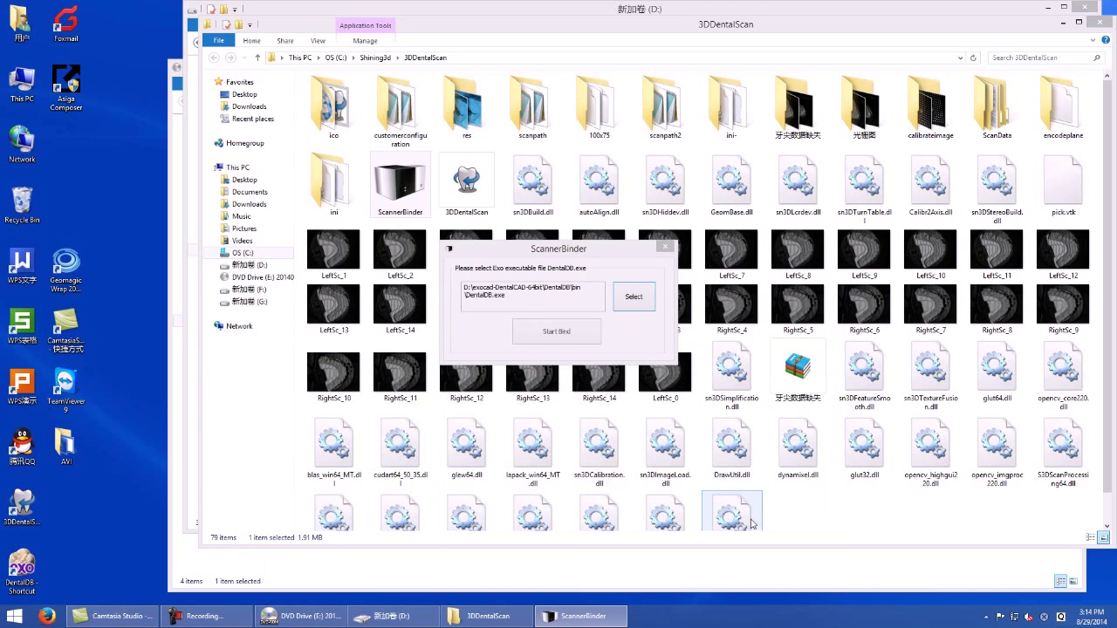
Bind the scanner to the selected DentalDB executable and close ScannerBinder.
{"action": "left_click", "coordinate": [559, 331]}
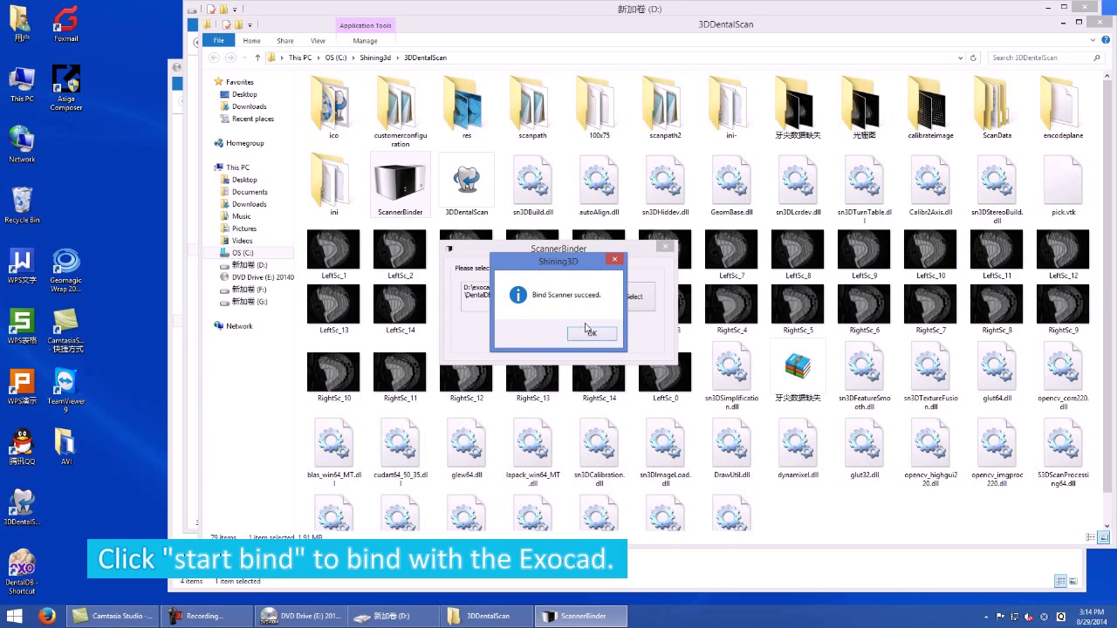
{"action": "left_click", "coordinate": [591, 336]}
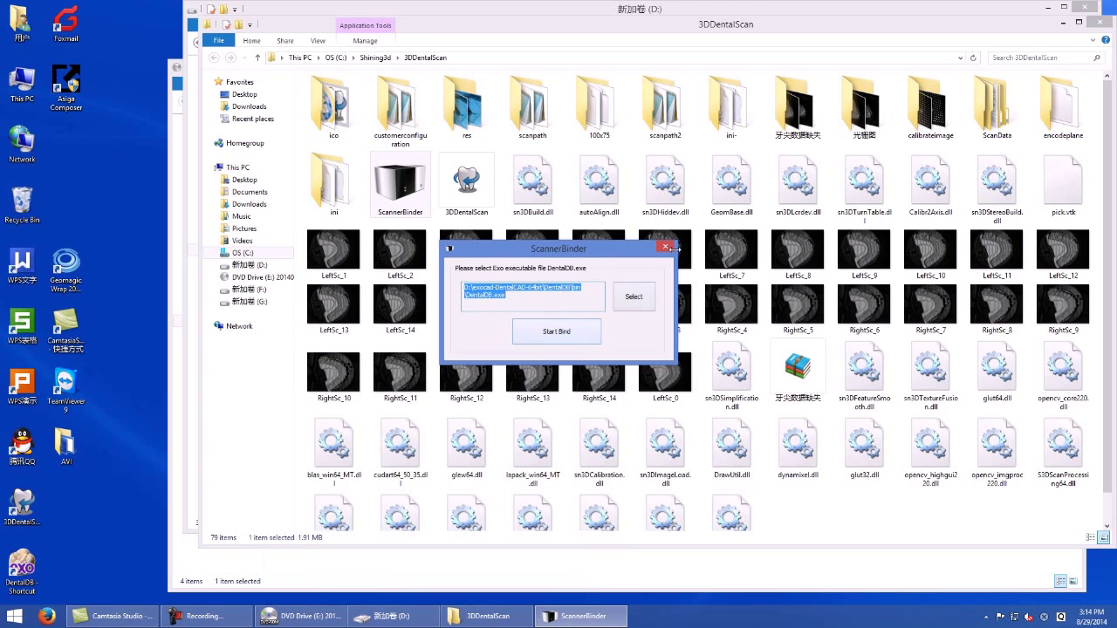
{"action": "left_click", "coordinate": [669, 248]}
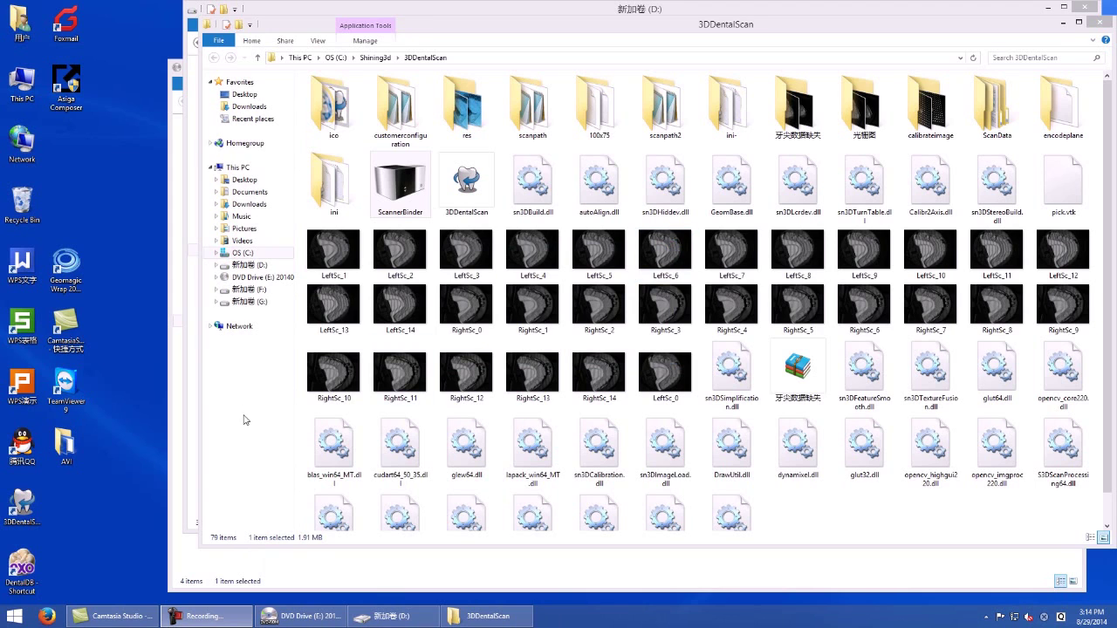
Close all open folder windows, start DentalDB from its desktop shortcut and accept the first-start notice.
{"action": "left_click", "coordinate": [1102, 23]}
{"action": "left_click", "coordinate": [1091, 11]}
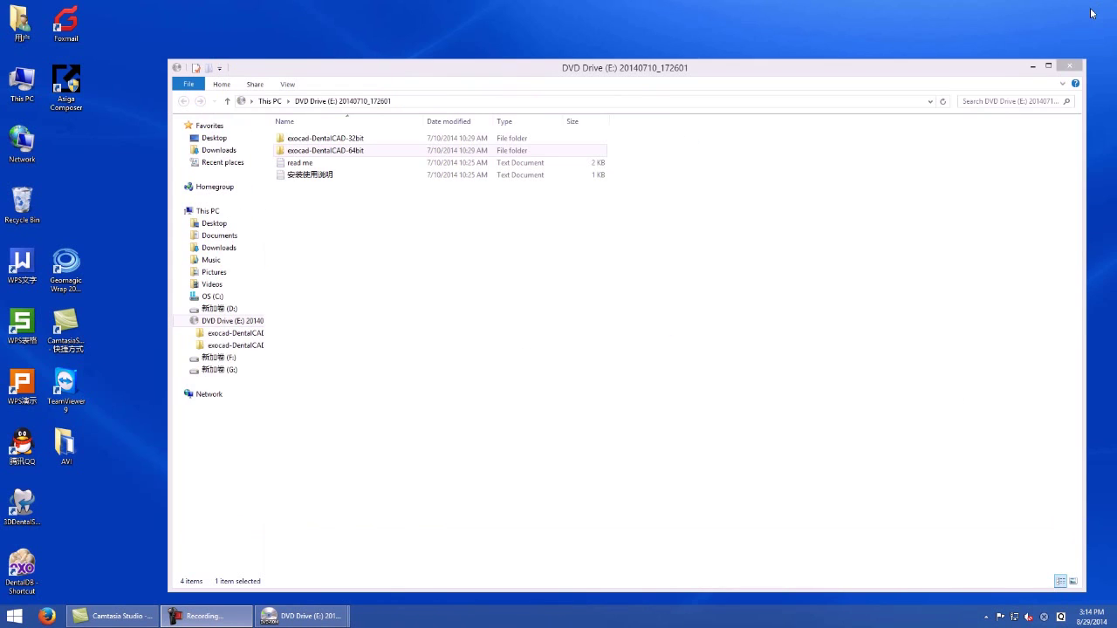
{"action": "left_click", "coordinate": [1070, 66]}
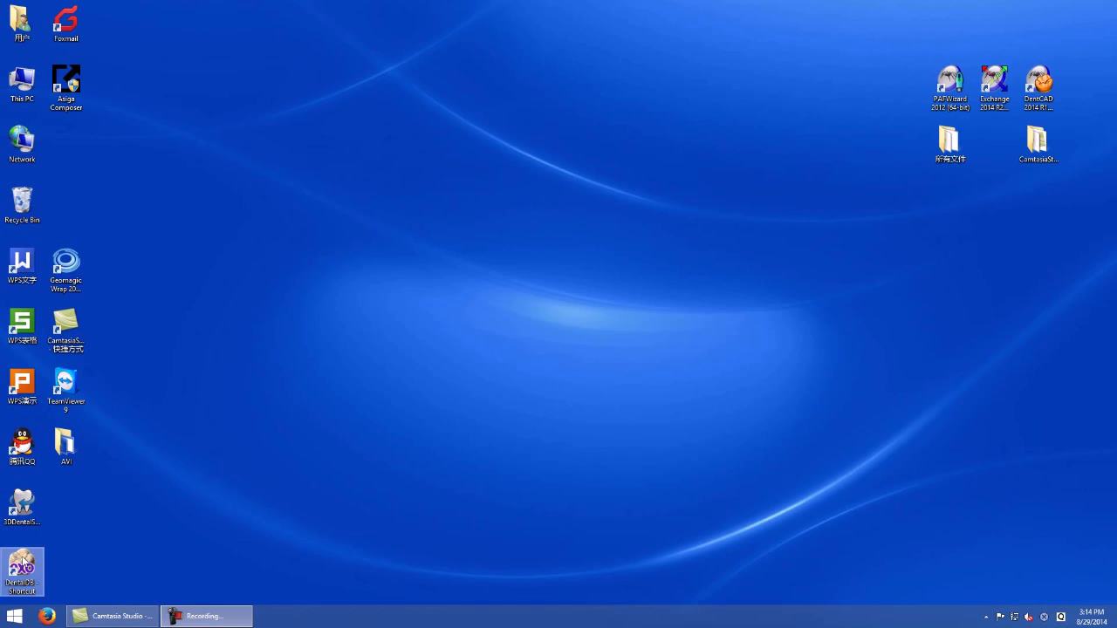
{"action": "double_click", "coordinate": [12, 561]}
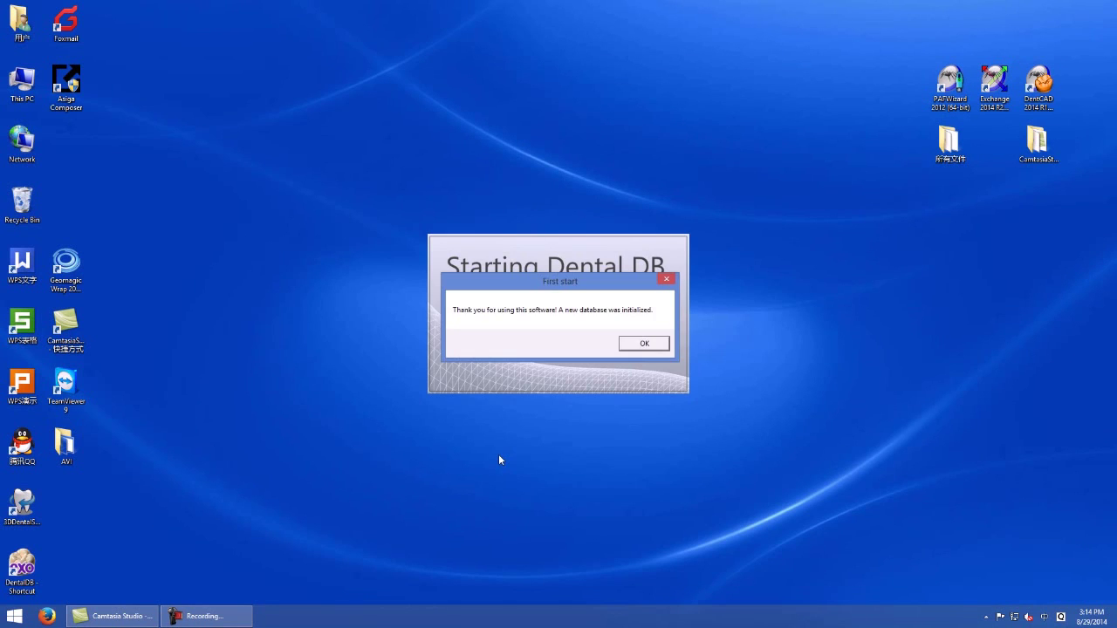
{"action": "left_click", "coordinate": [626, 345]}
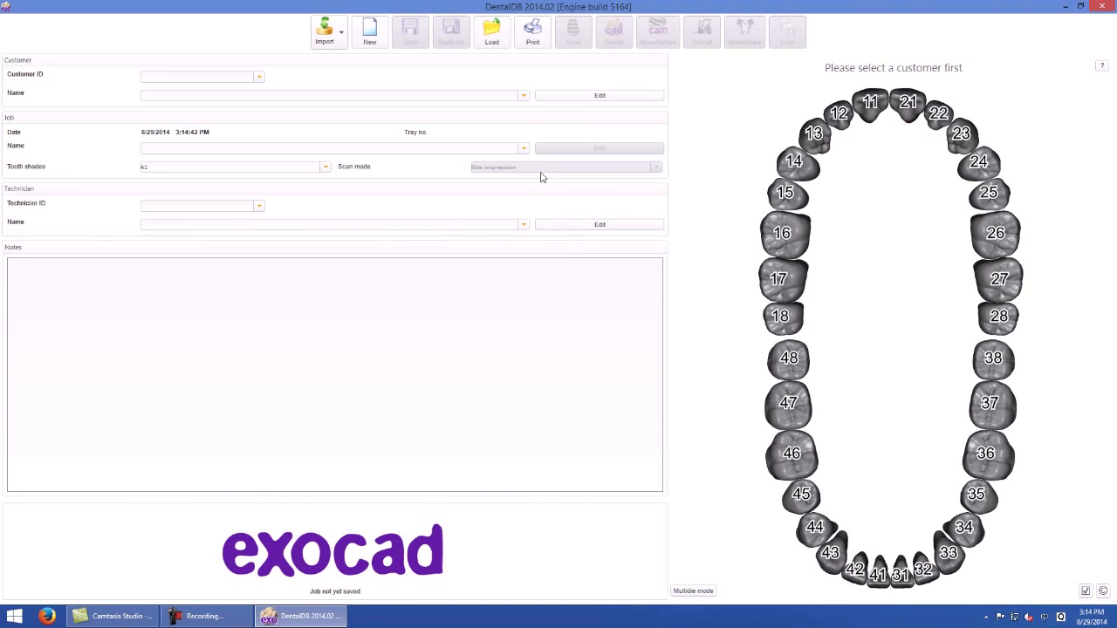
Load the "Single coping (cutback), Sample" job and start its scan.
{"action": "left_click", "coordinate": [491, 33]}
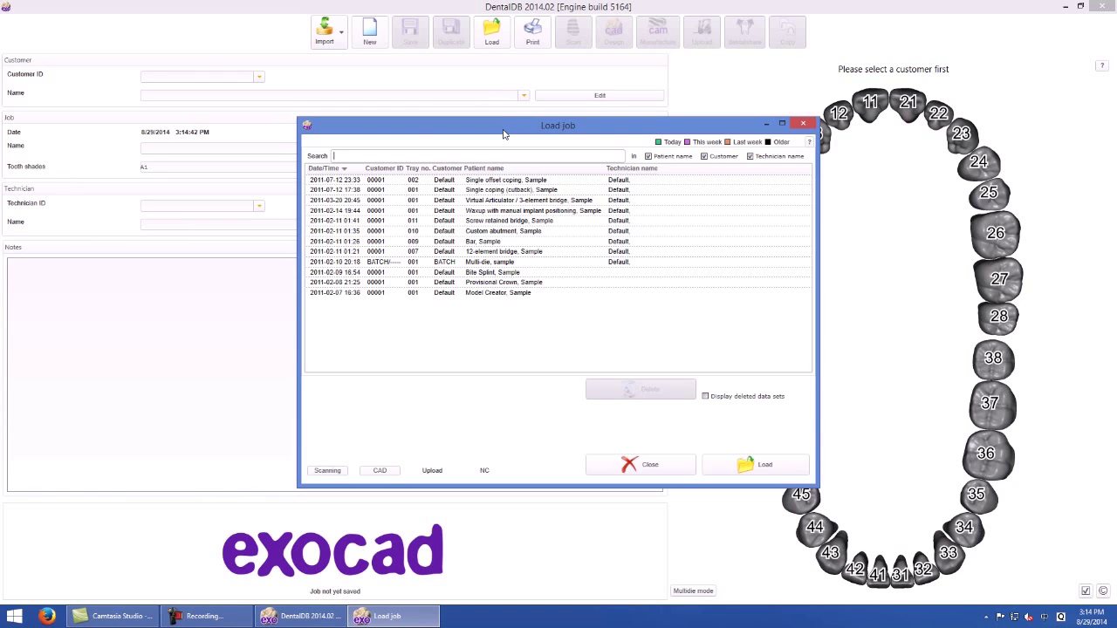
{"action": "left_click", "coordinate": [491, 189]}
{"action": "left_click", "coordinate": [749, 464]}
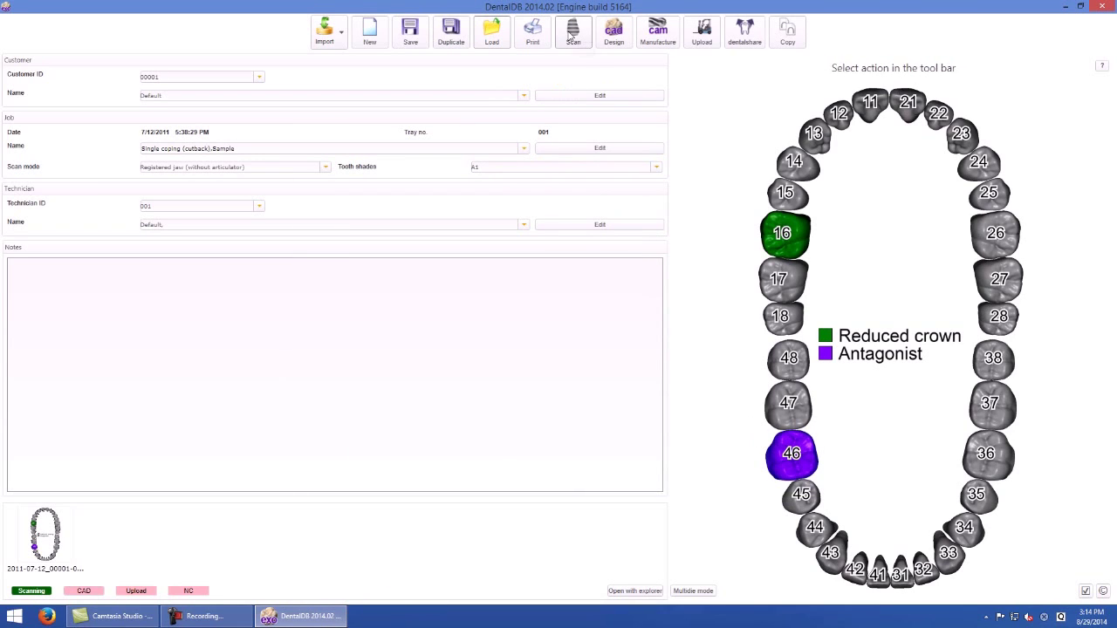
{"action": "left_click", "coordinate": [571, 35]}
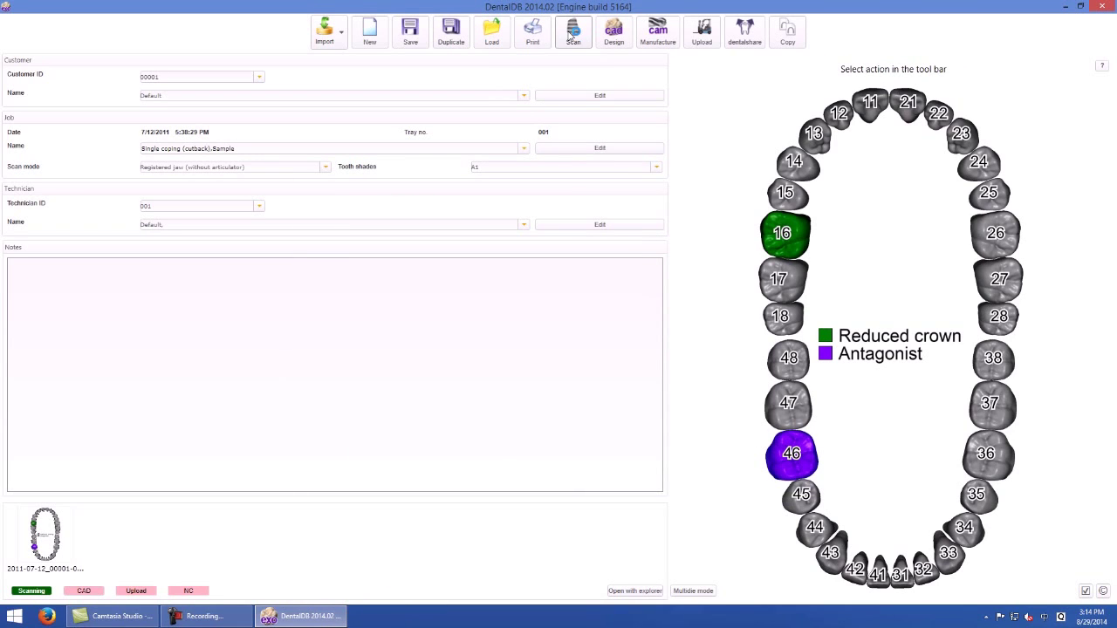